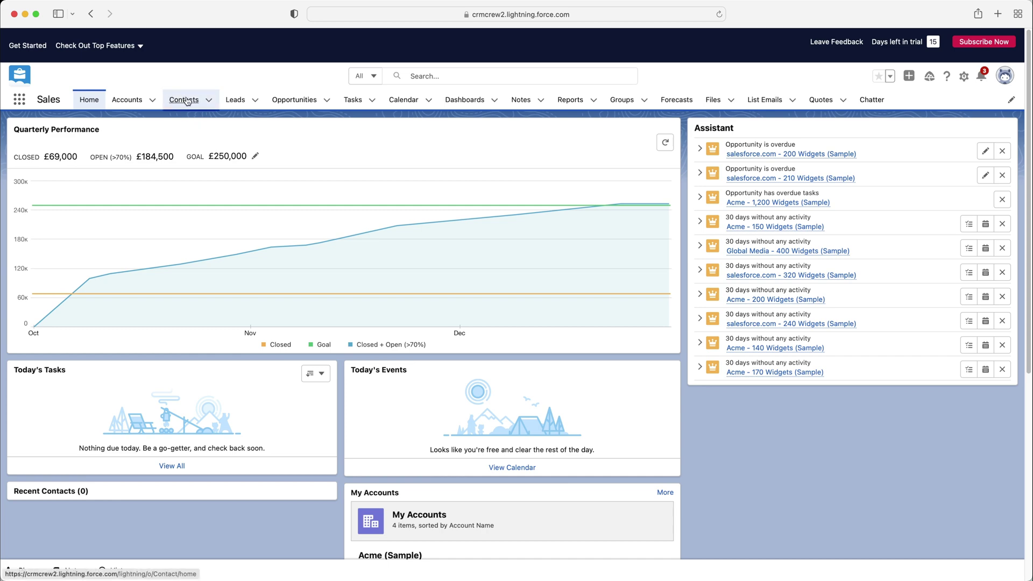
# Go to the All Contacts list to start a new contact.
pyautogui.click(187, 101)
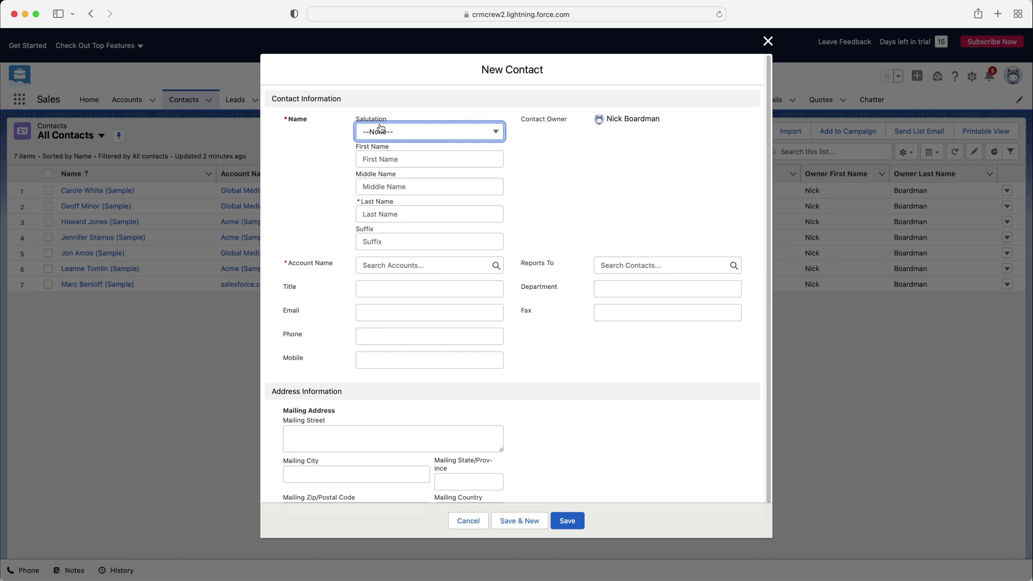
# Set the new contact's salutation to Mr.
pyautogui.click(394, 132)
pyautogui.click(614, 155)
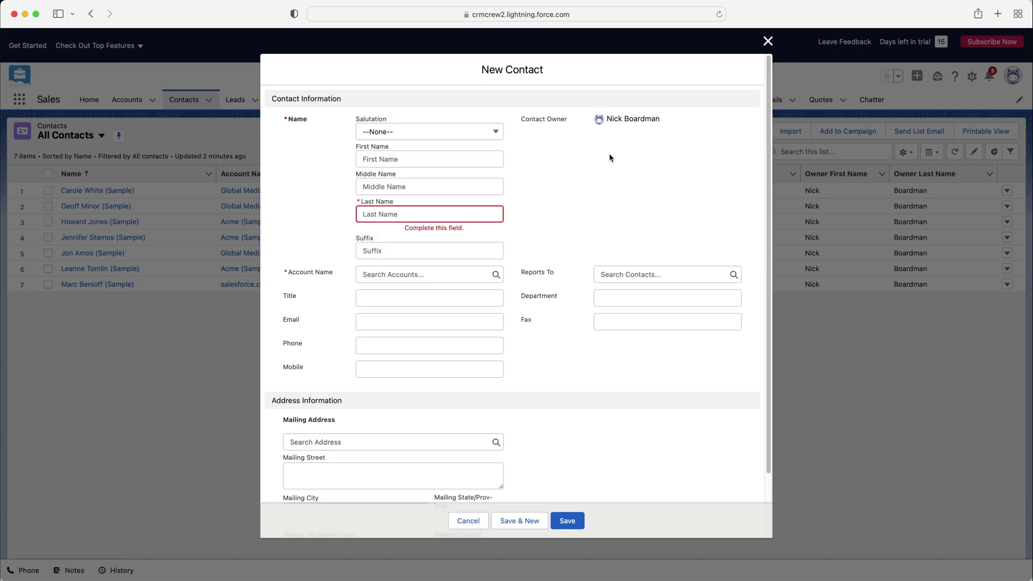
pyautogui.scroll(-2, 507, 266)
pyautogui.scroll(3, 507, 266)
pyautogui.click(419, 133)
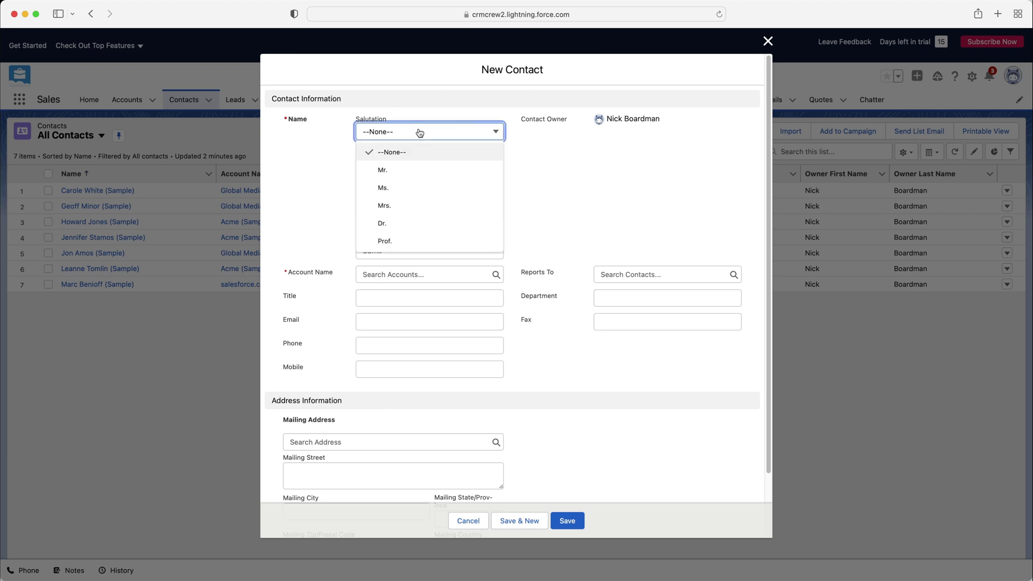
pyautogui.click(419, 176)
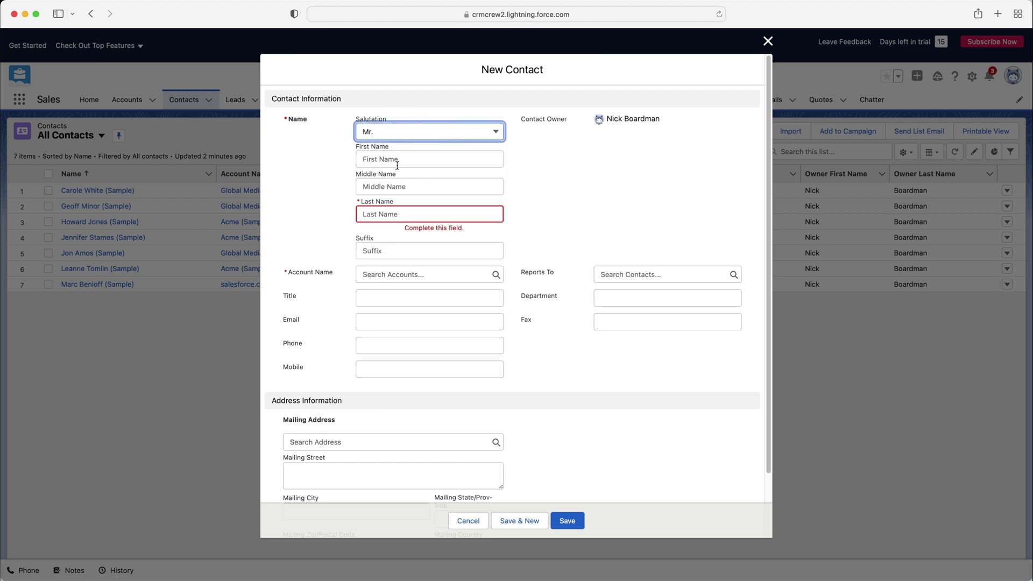
# Enter the contact's first and last name and link the account CRMCrew.
pyautogui.click(397, 160)
pyautogui.press('Tab')
pyautogui.press('Tab')
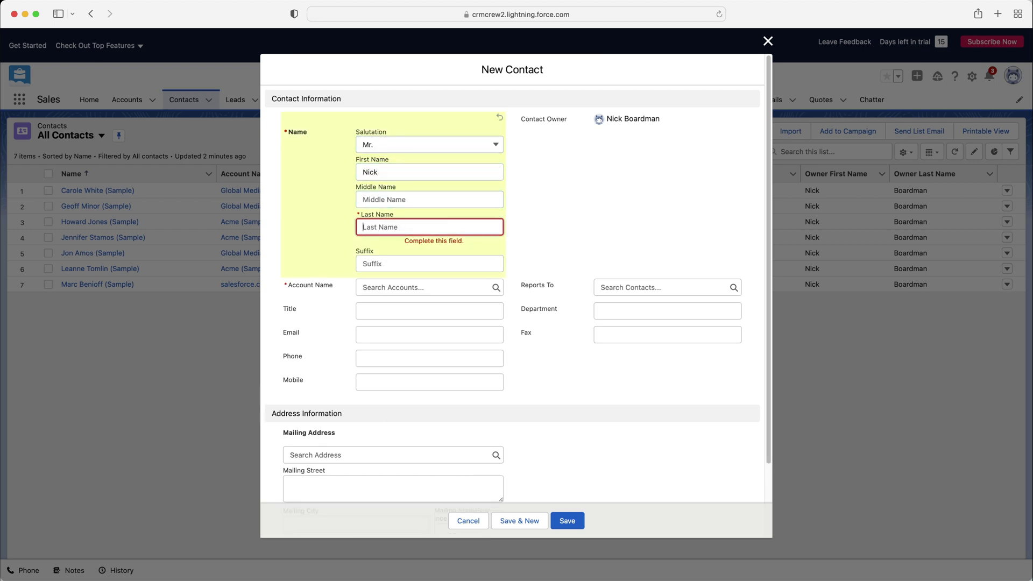
pyautogui.press('Tab')
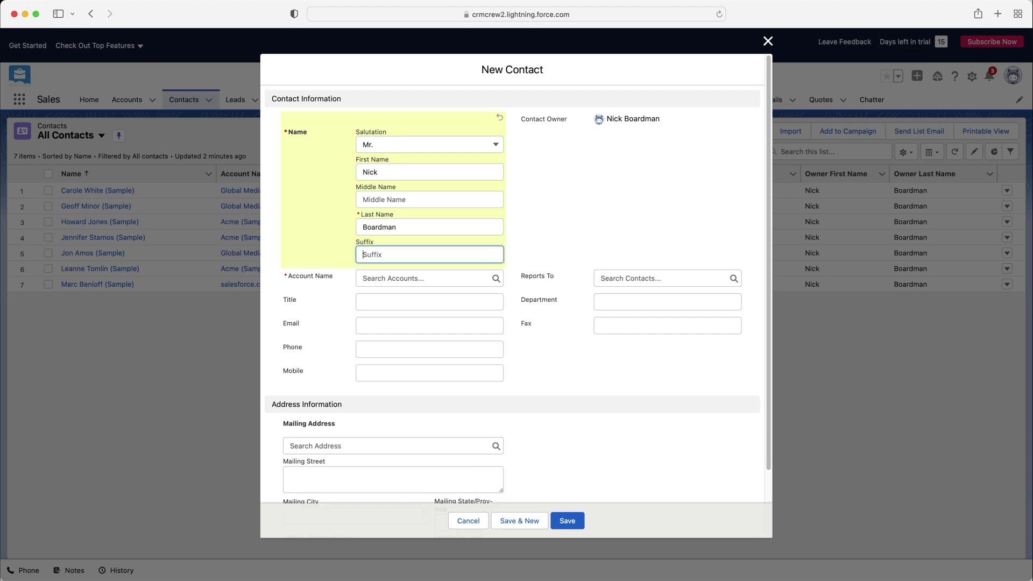
pyautogui.click(374, 280)
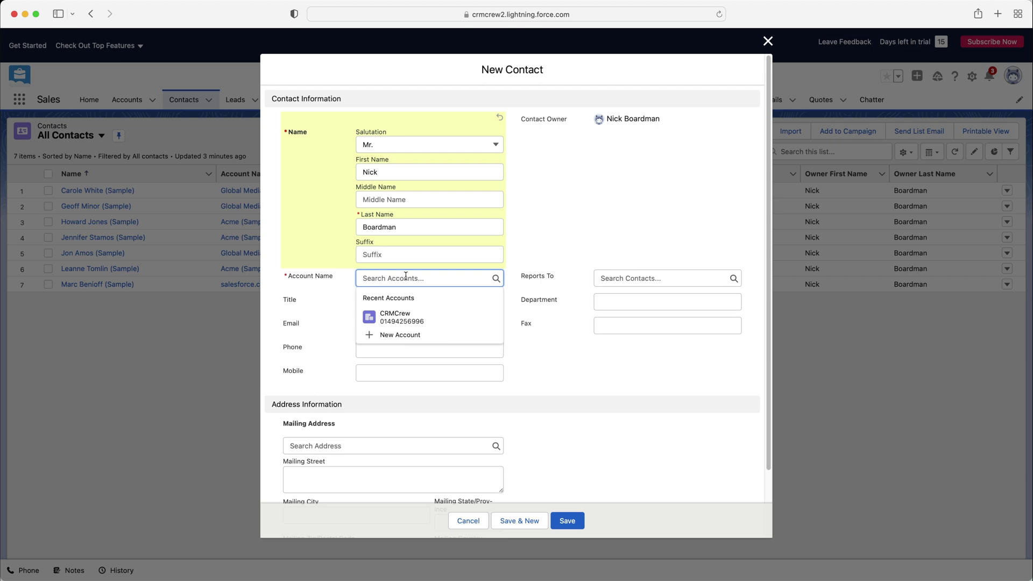
pyautogui.click(395, 317)
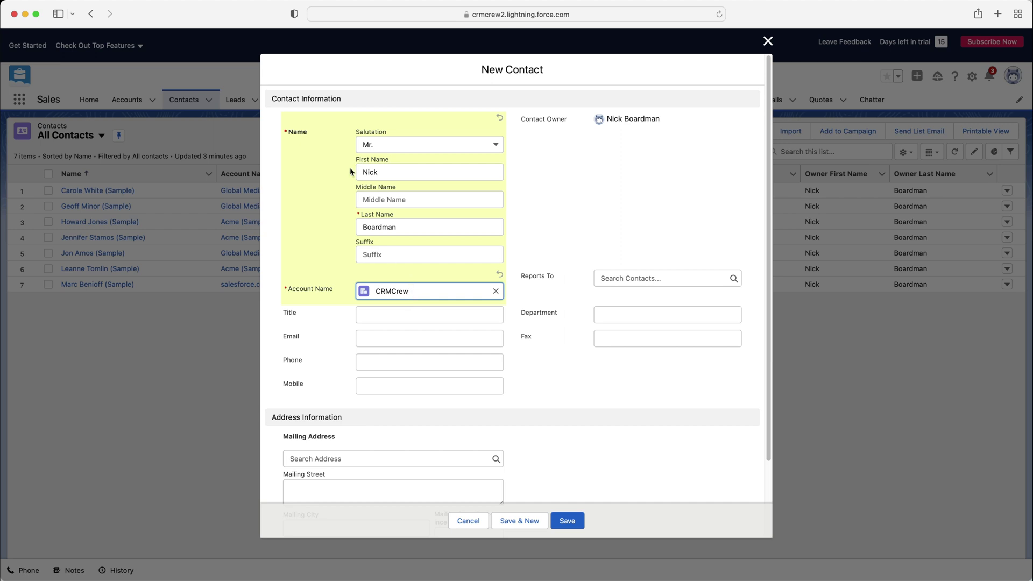
# Leave Reports To empty and set the contact's title to Director.
pyautogui.click(645, 279)
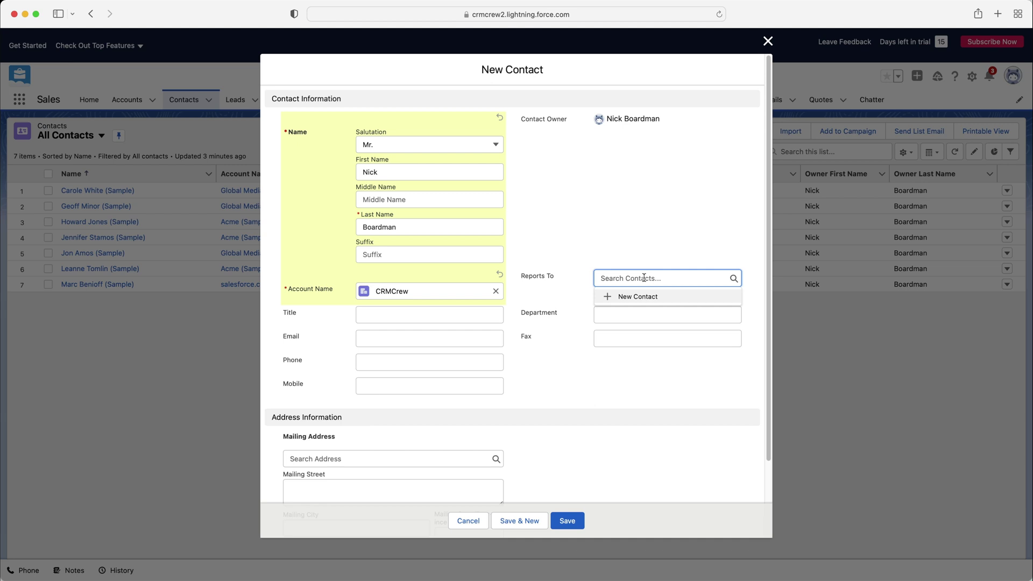
pyautogui.click(633, 237)
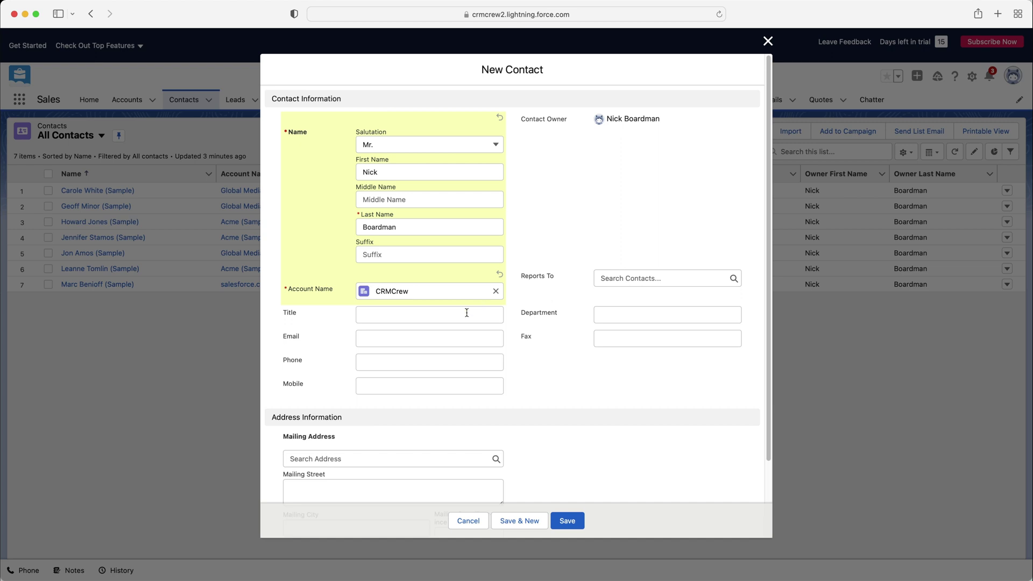
pyautogui.click(442, 316)
pyautogui.write('Director')
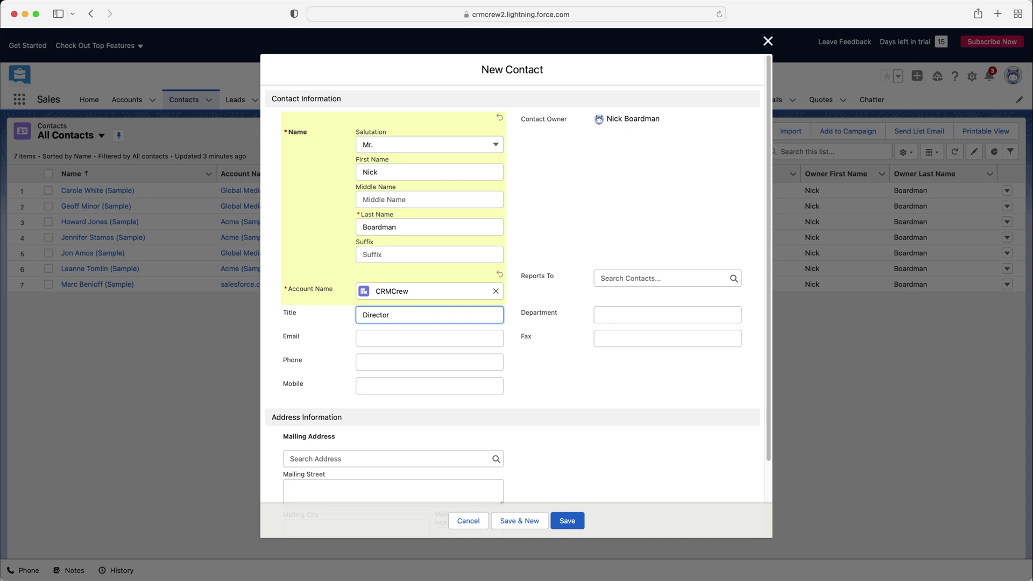
pyautogui.click(612, 312)
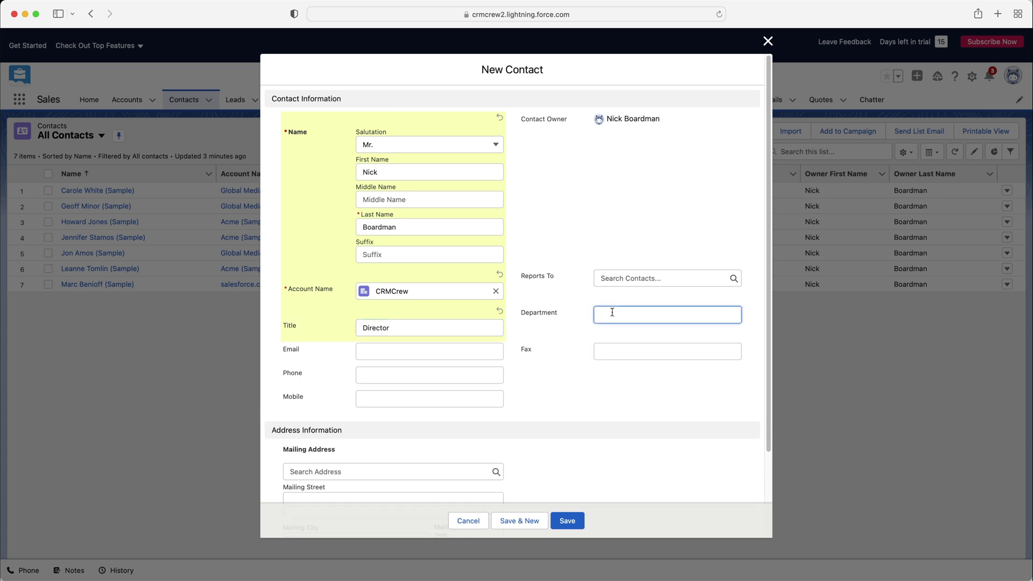
# Fill in the contact's e-mail address and phone number.
pyautogui.click(380, 351)
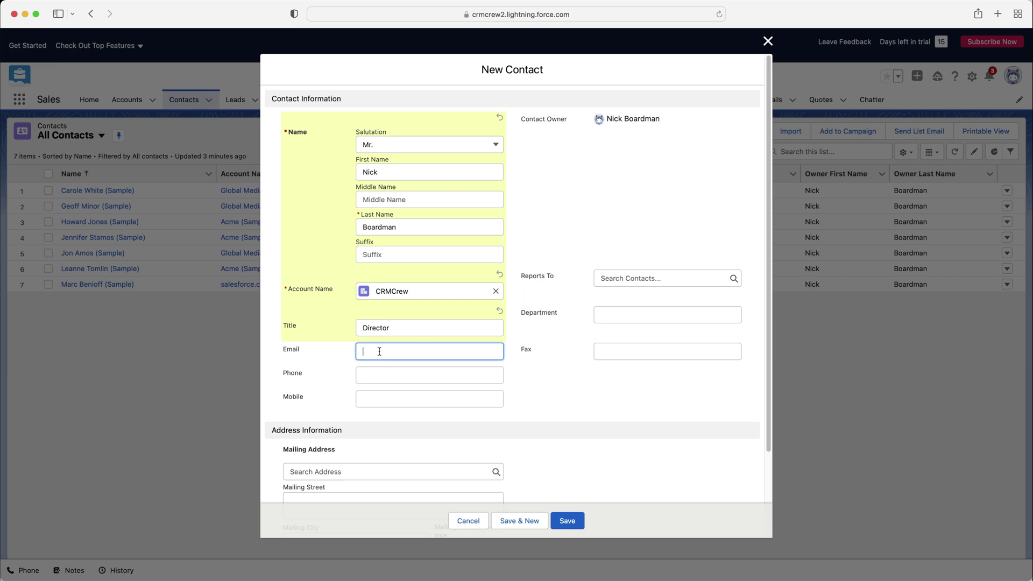
pyautogui.click(574, 330)
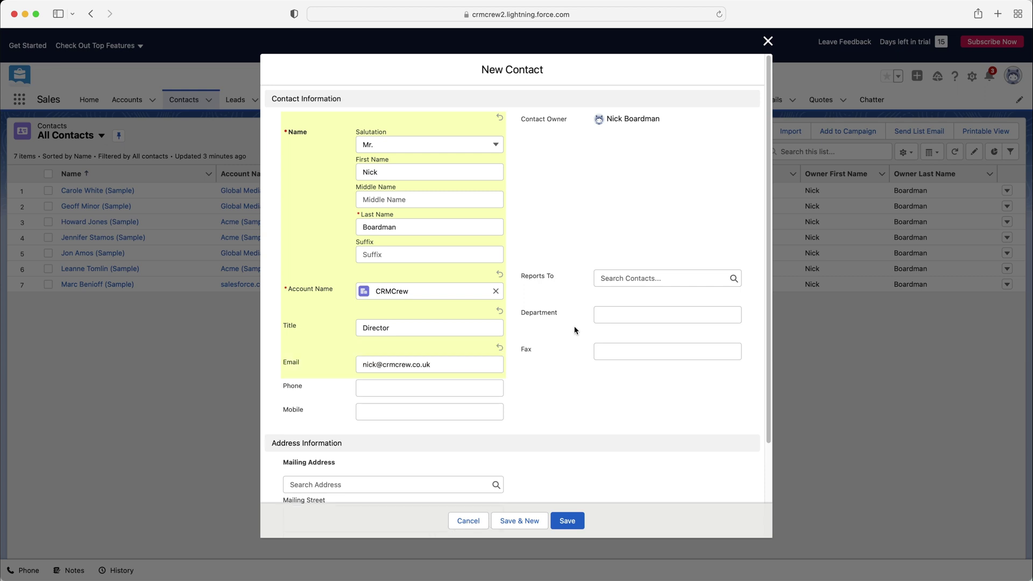
pyautogui.click(403, 389)
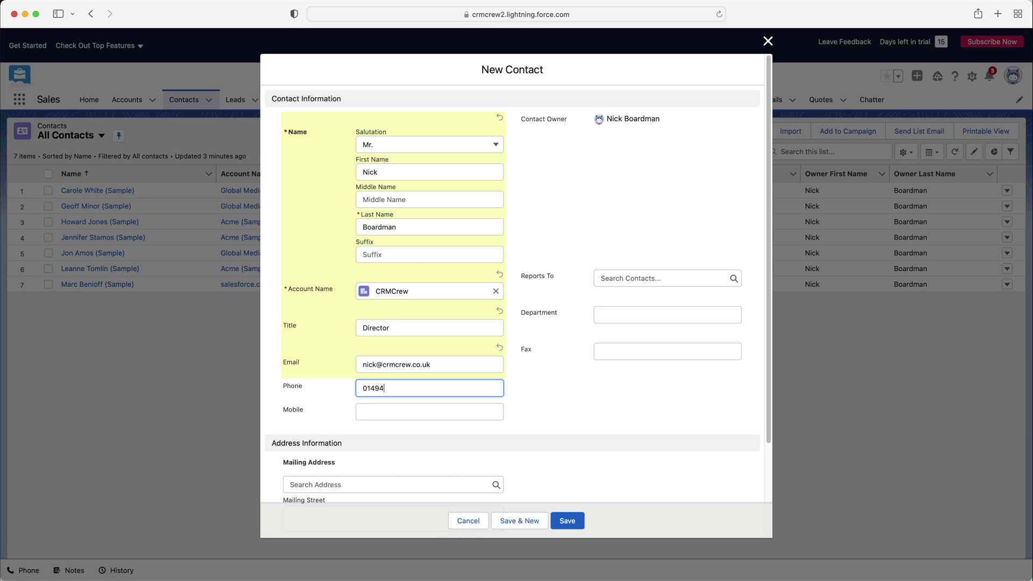
pyautogui.click(610, 423)
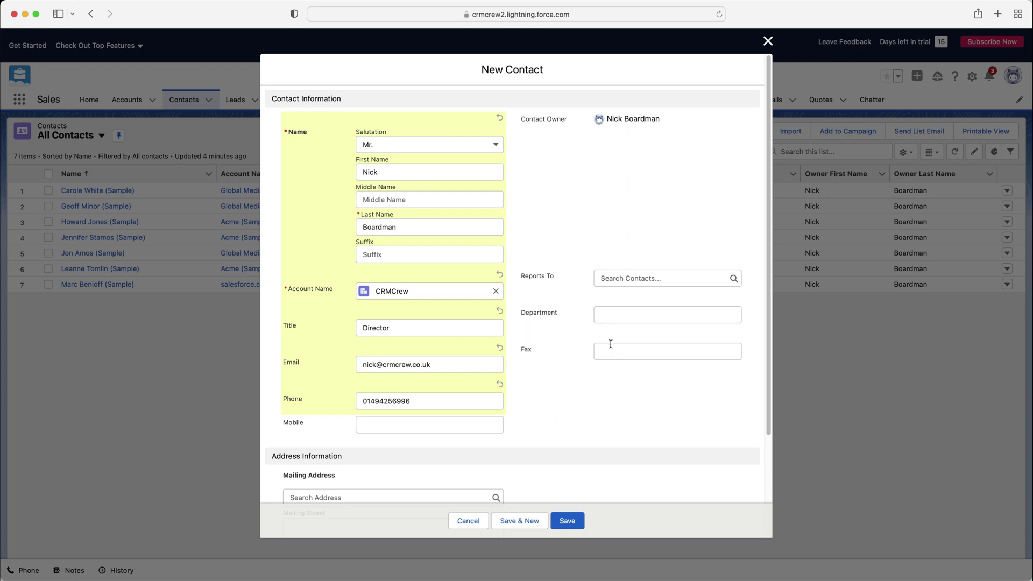
# Check the address fields on the form and save the new CRMCrew contact.
pyautogui.scroll(-3, 708, 365)
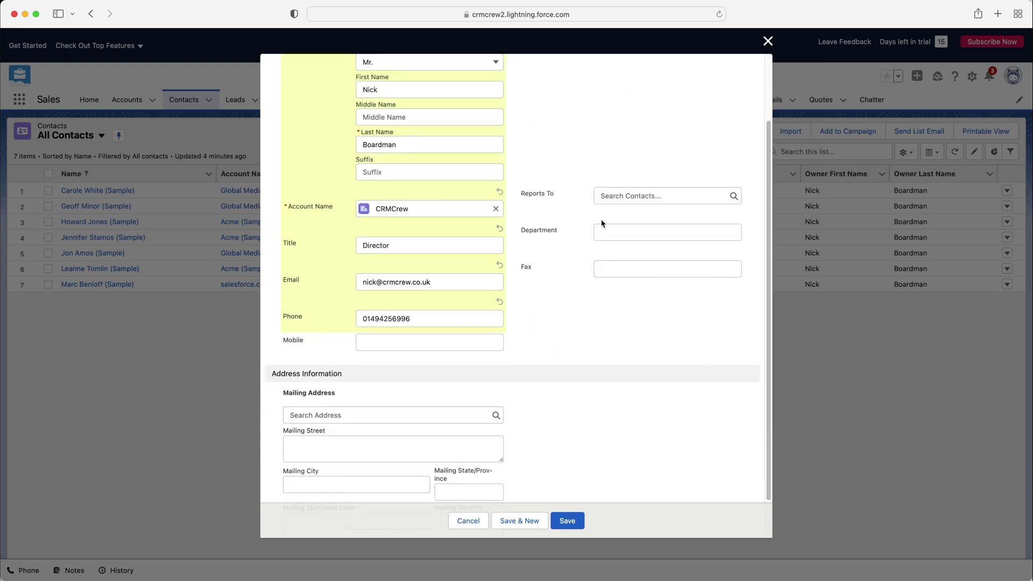
pyautogui.scroll(-2, 515, 243)
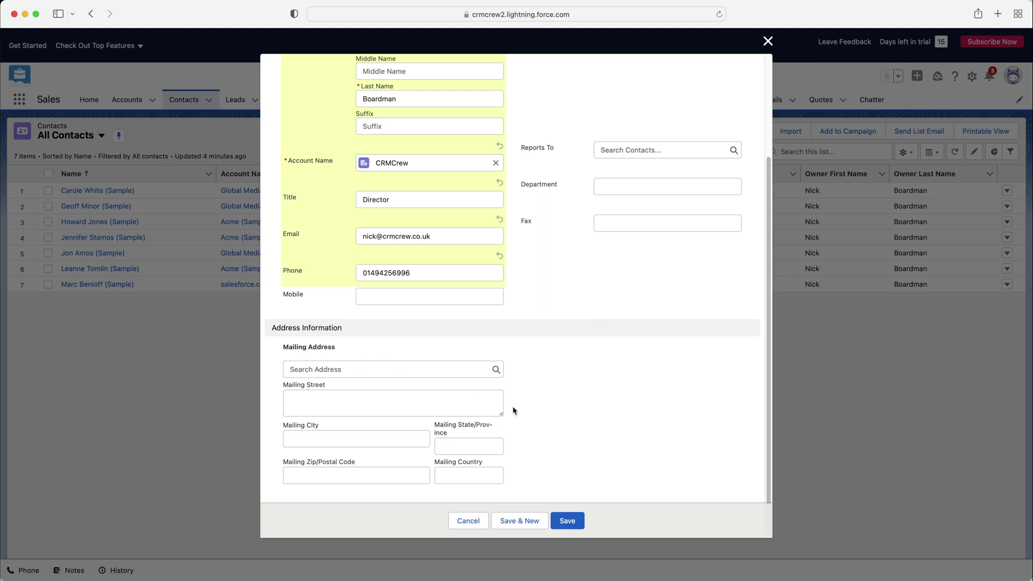
pyautogui.scroll(5, 560, 409)
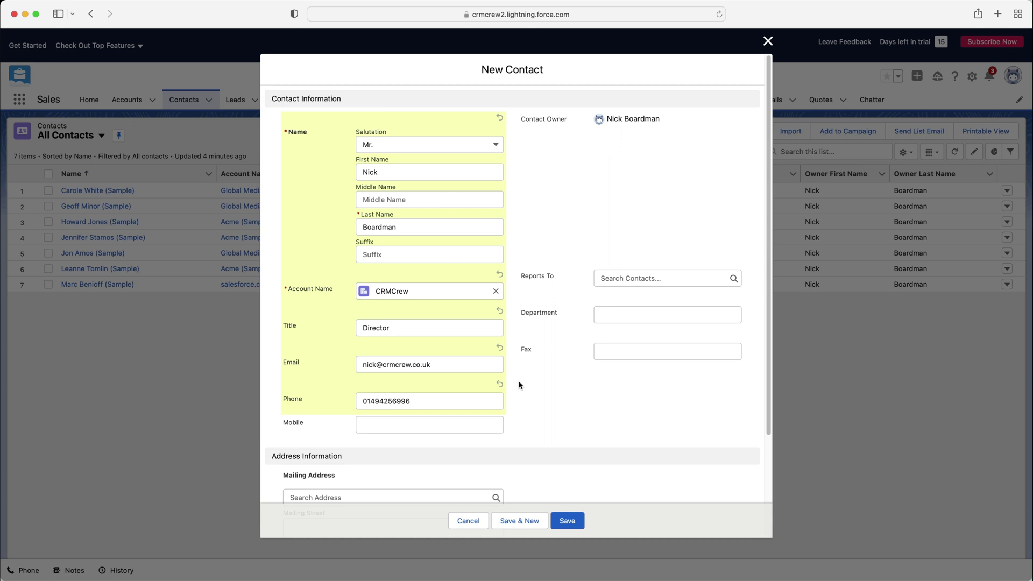
pyautogui.scroll(-3, 521, 383)
pyautogui.scroll(-1, 520, 386)
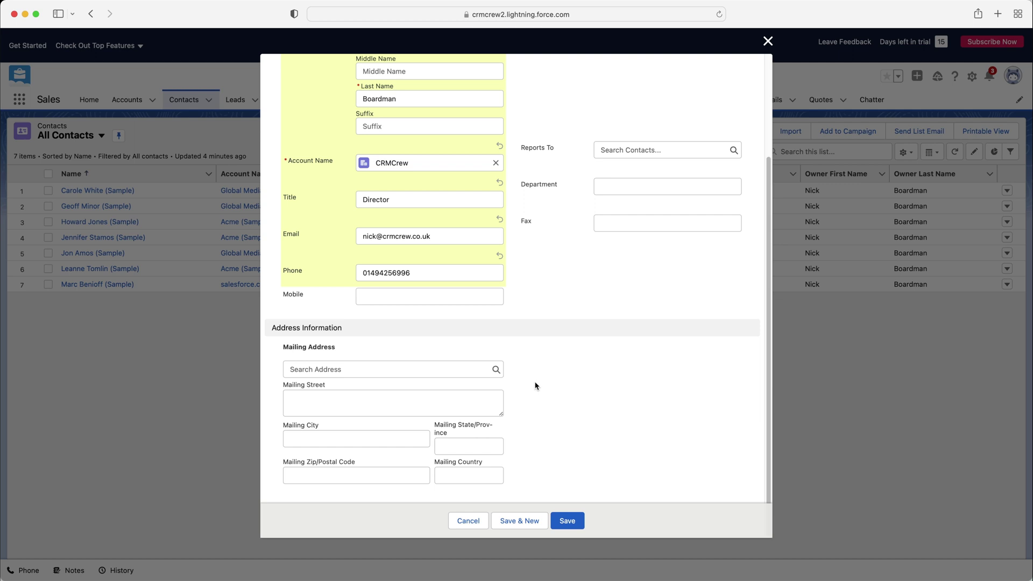
pyautogui.click(572, 525)
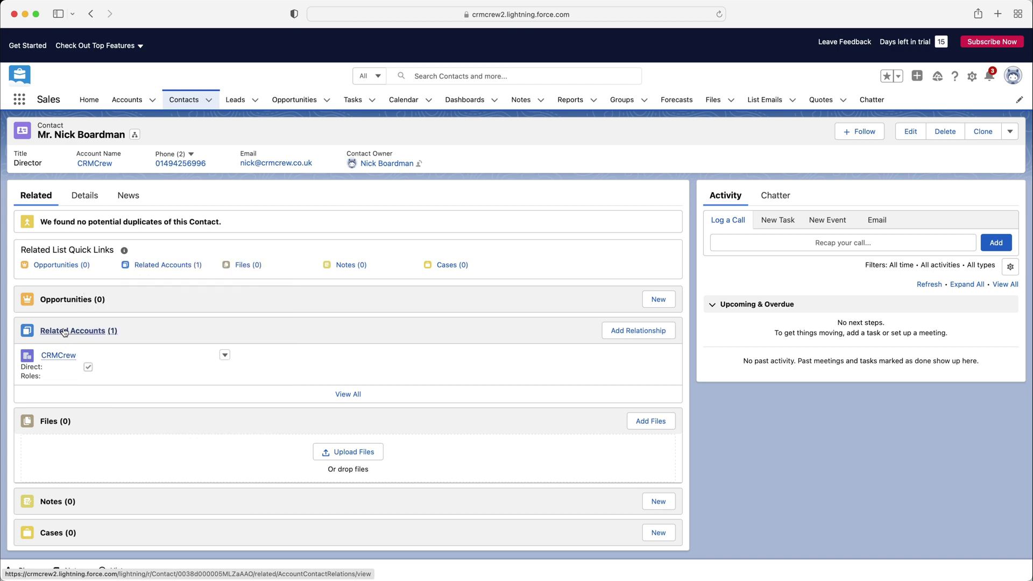
# View the saved contact's record page with CRMCrew listed under Related Accounts.
pyautogui.moveTo(52, 359)
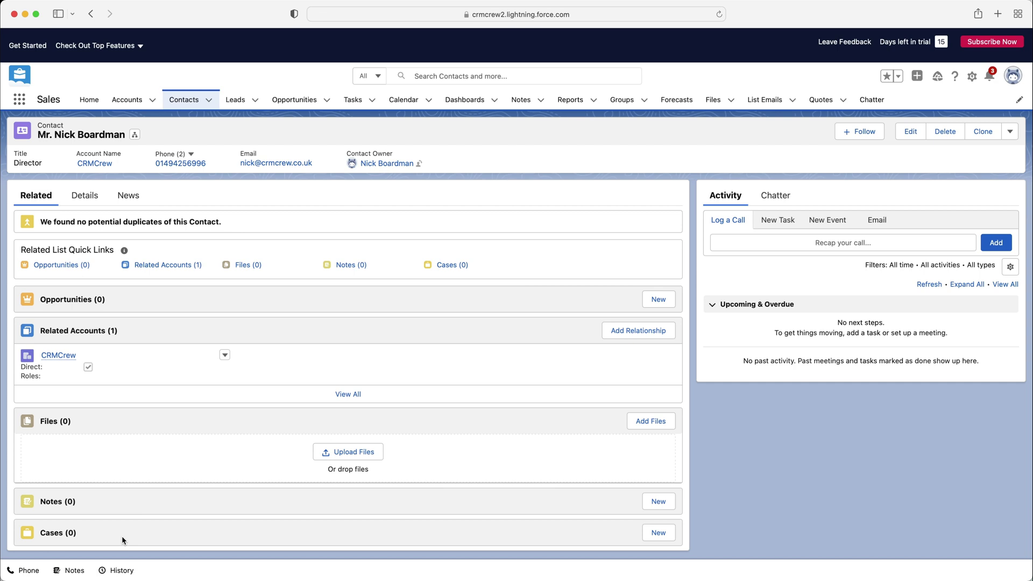
# Show the contact's Details, then its News section.
pyautogui.click(79, 197)
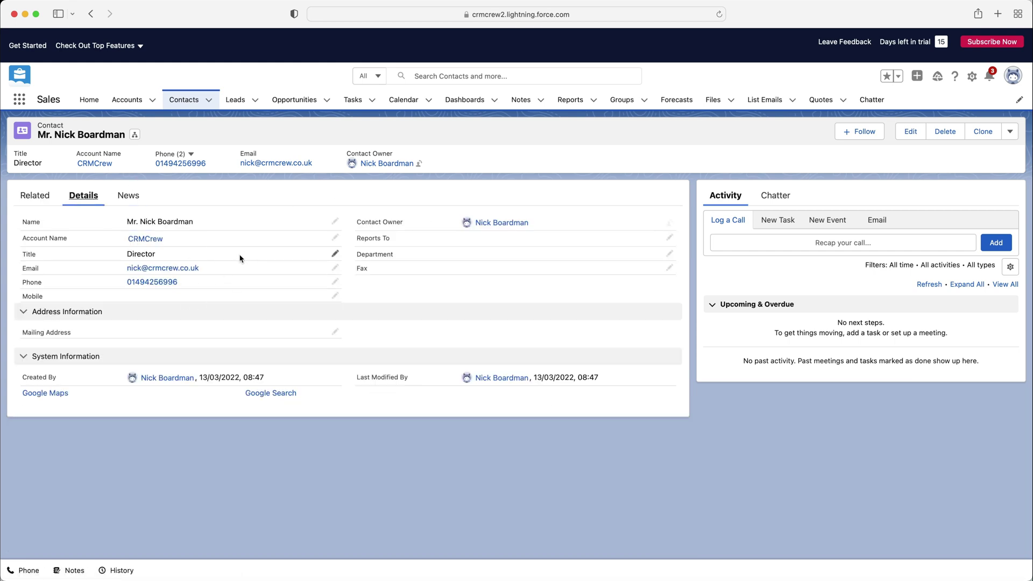
pyautogui.click(130, 197)
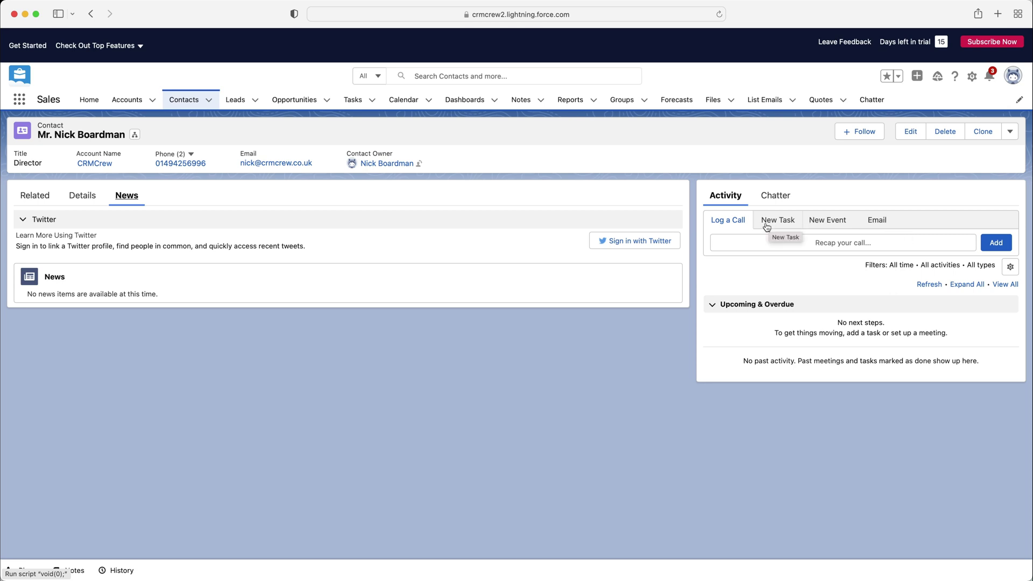
# Log a call with subject 'Call' on the contact, leaving Related To empty.
pyautogui.click(772, 242)
pyautogui.click(755, 250)
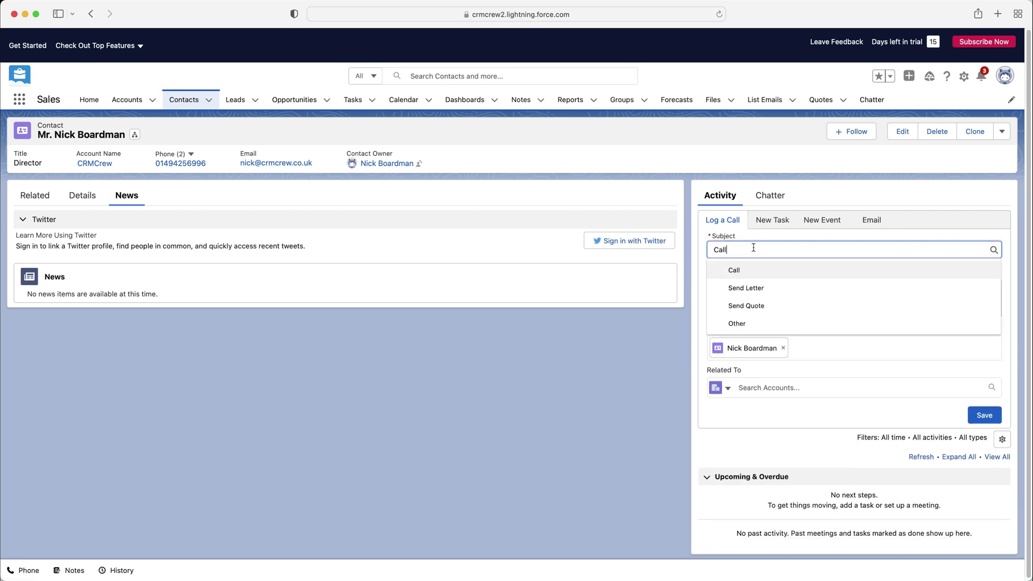
pyautogui.click(775, 270)
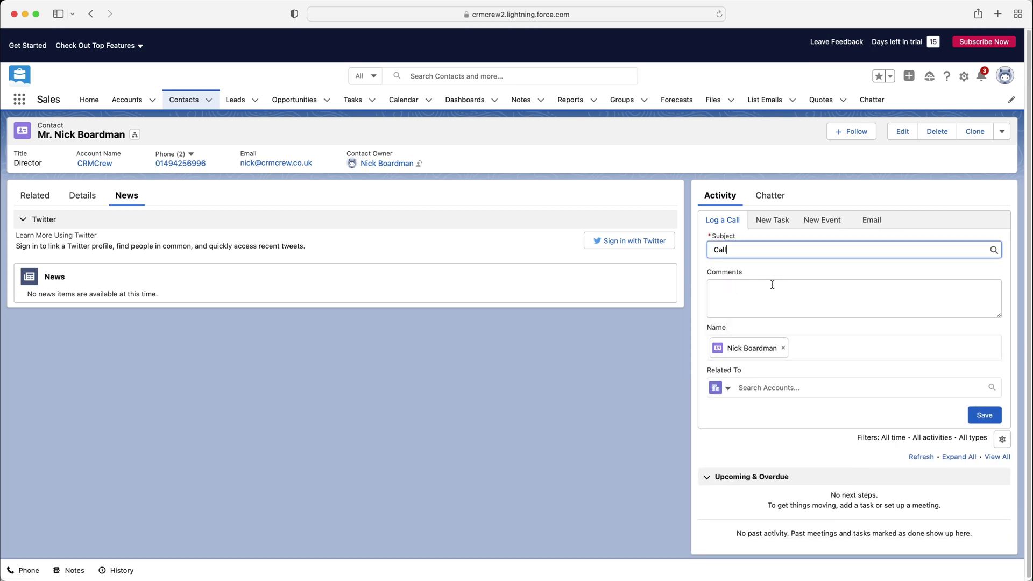
pyautogui.click(754, 388)
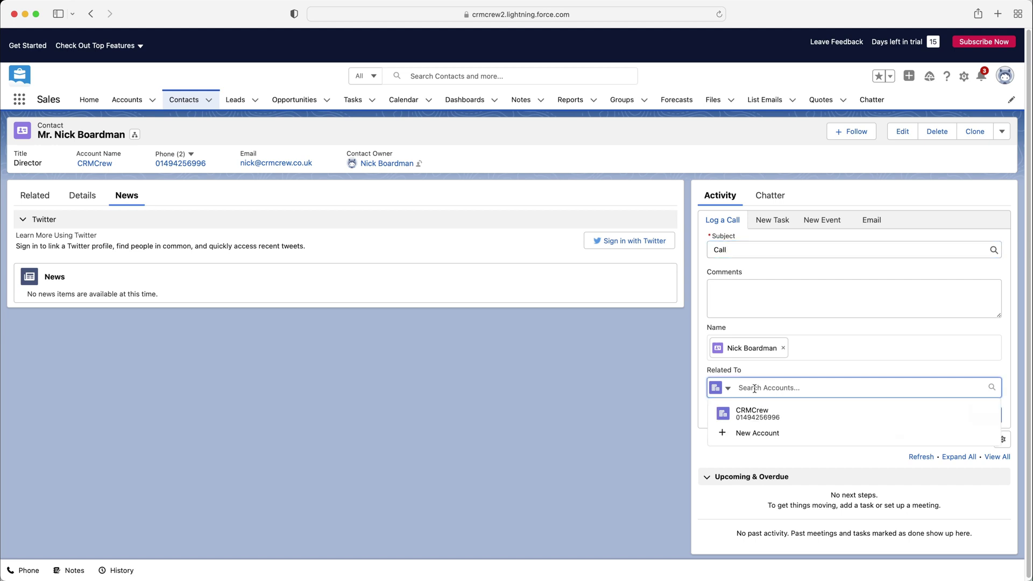
pyautogui.click(809, 371)
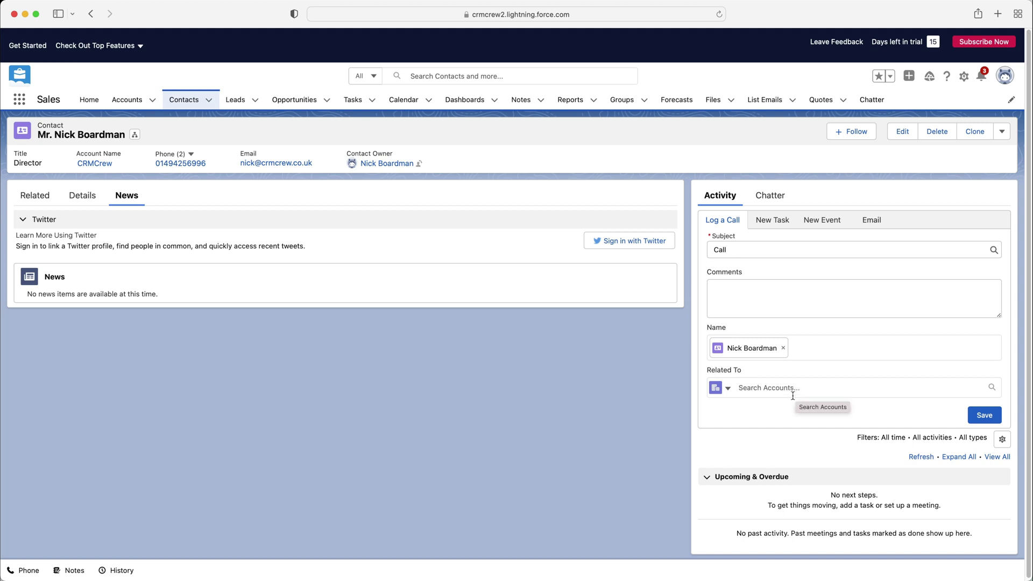
pyautogui.click(975, 418)
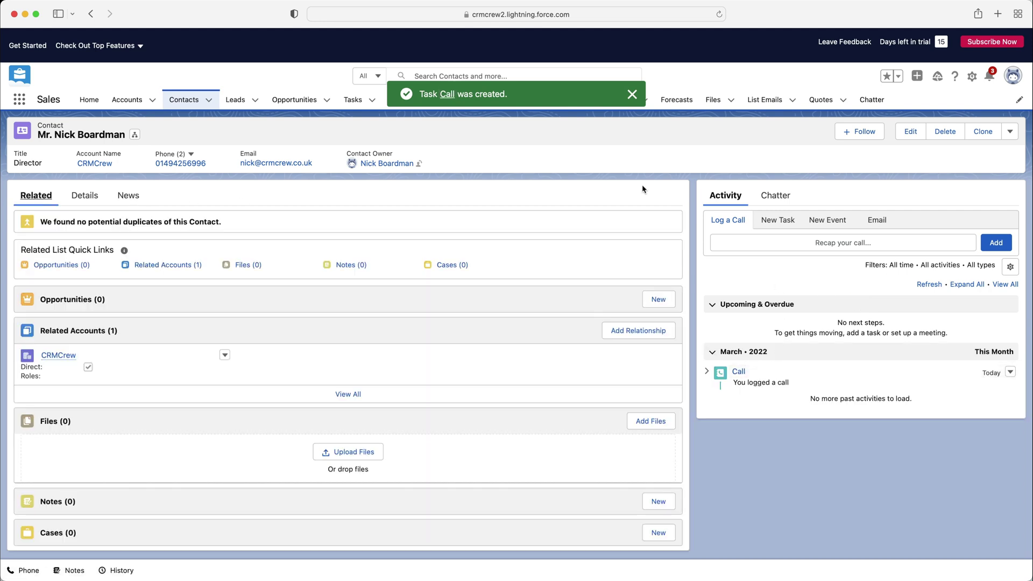
# Open the contact's Chatter feed and start an update beginning with 'I'.
pyautogui.click(774, 197)
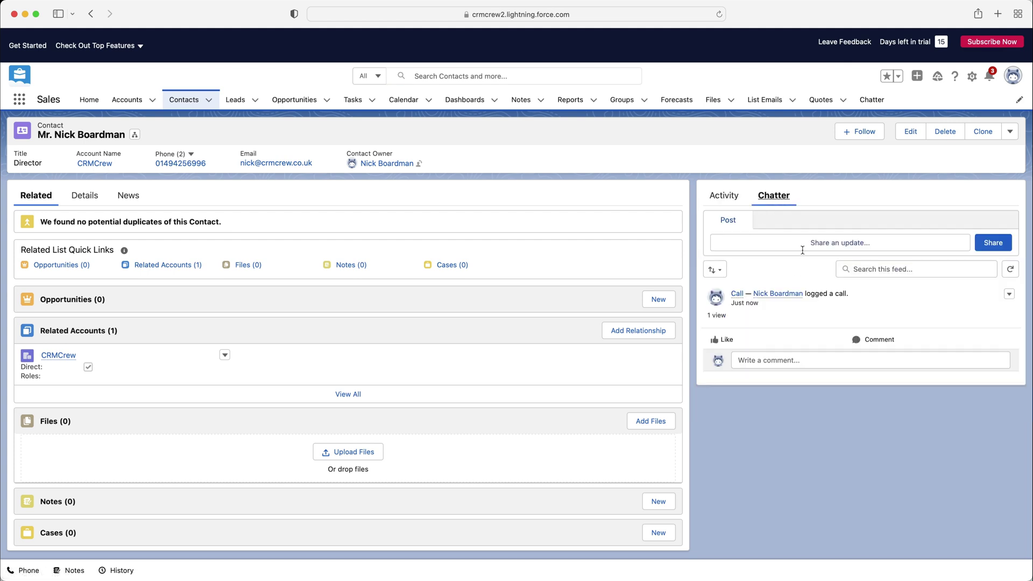
pyautogui.click(858, 243)
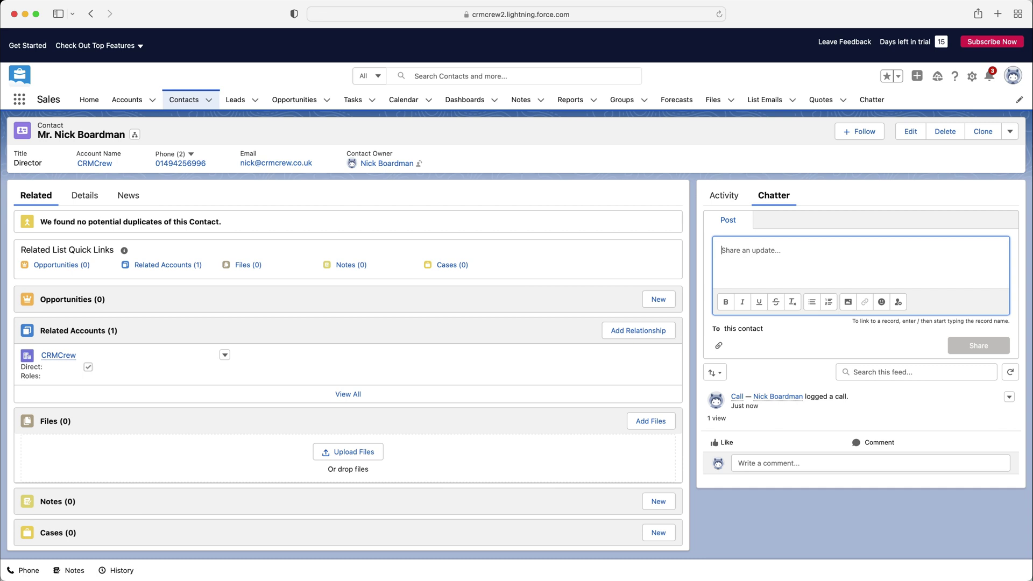
pyautogui.write('I')
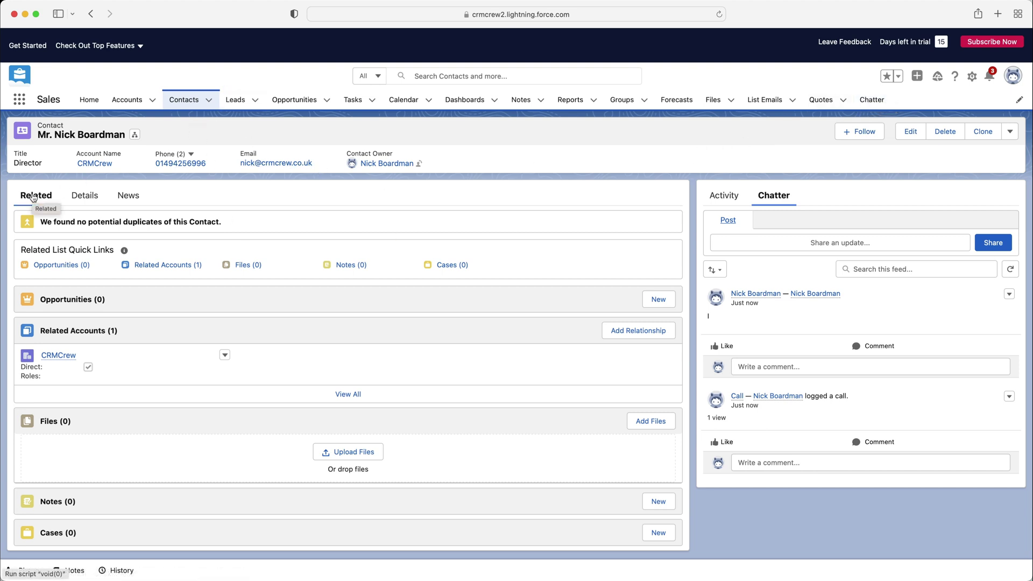
# Show the Contacts list with filters and pin the My Contacts view.
pyautogui.click(174, 105)
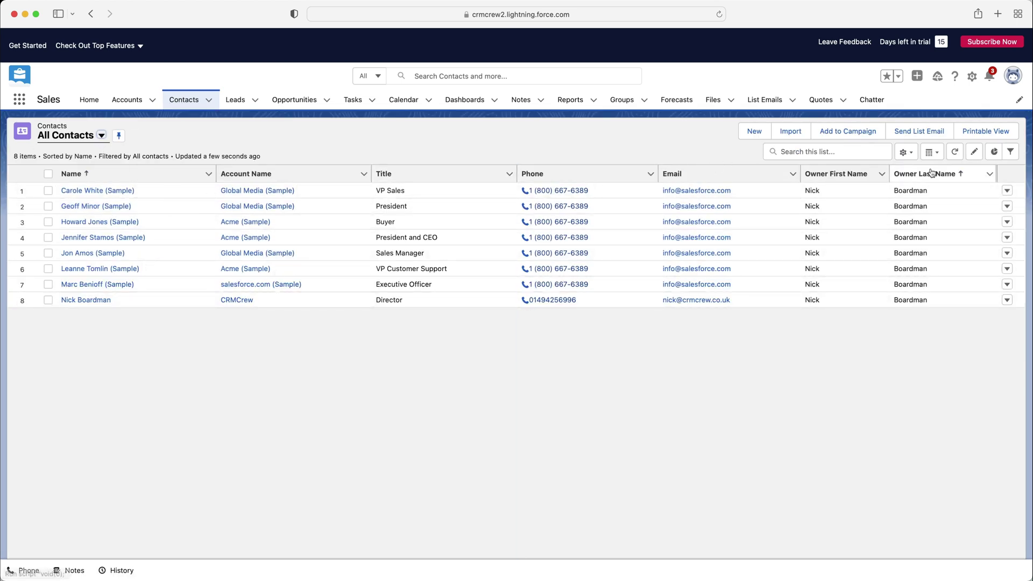
pyautogui.click(1011, 153)
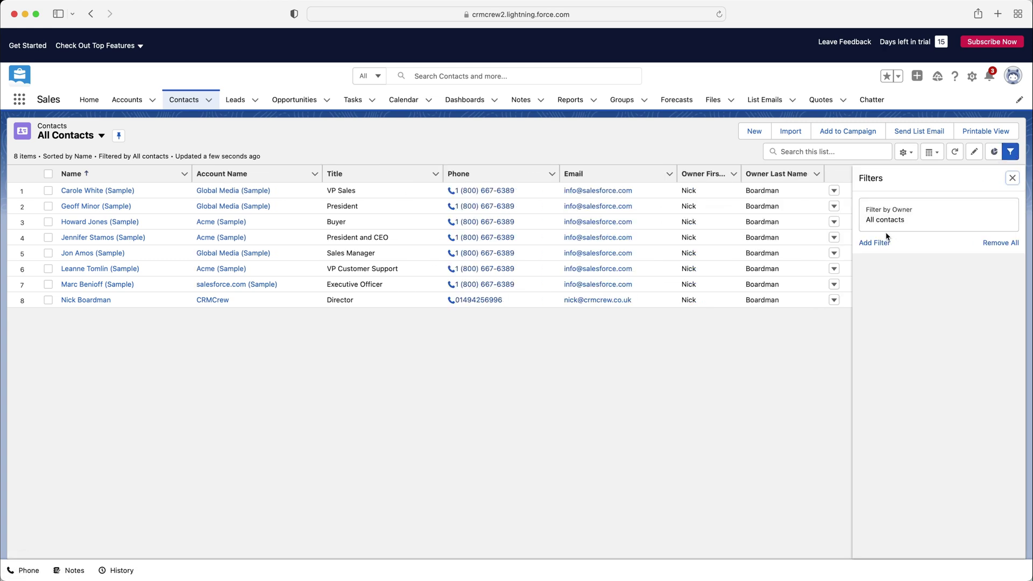
pyautogui.click(101, 137)
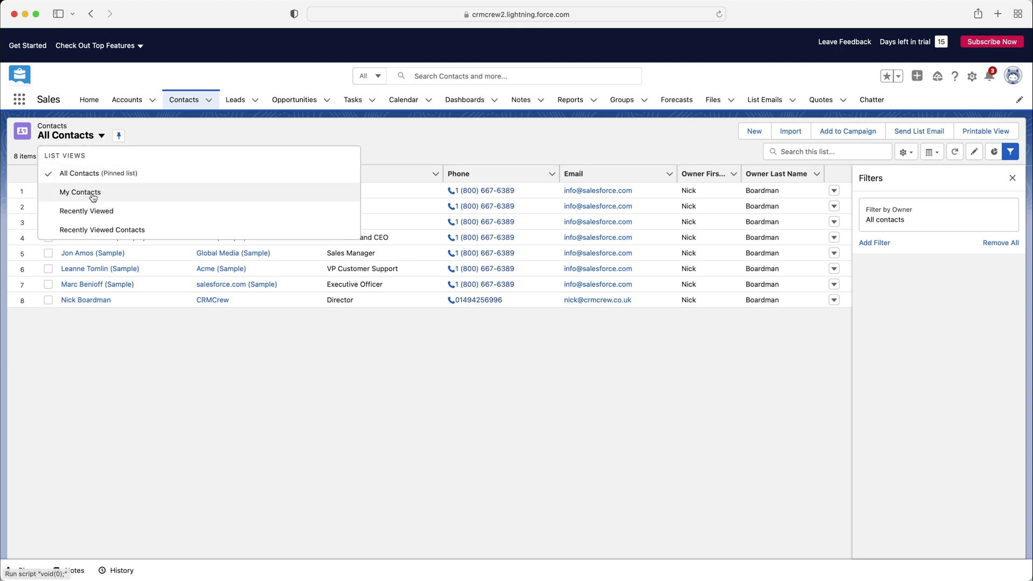
pyautogui.click(86, 192)
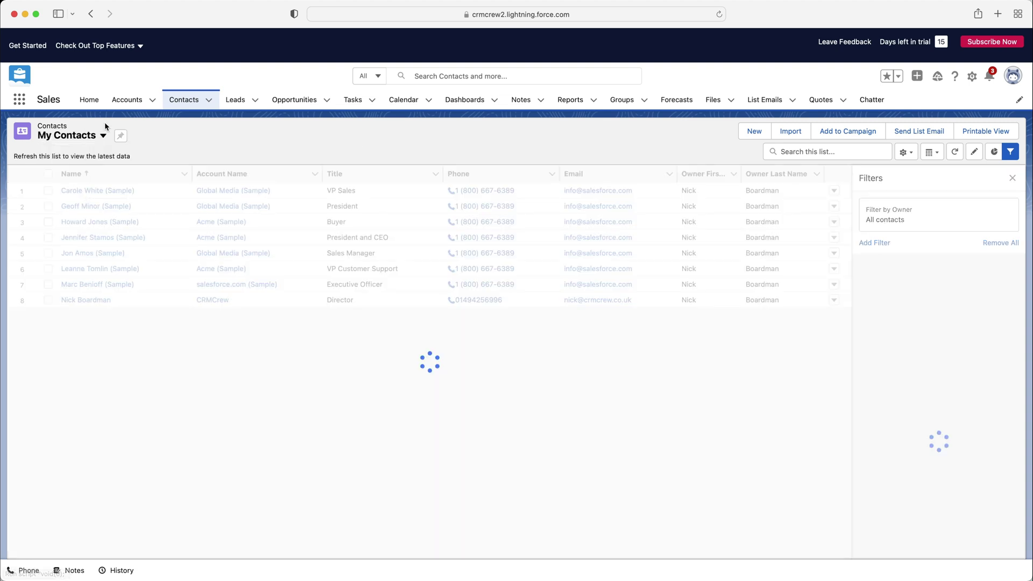
pyautogui.click(120, 137)
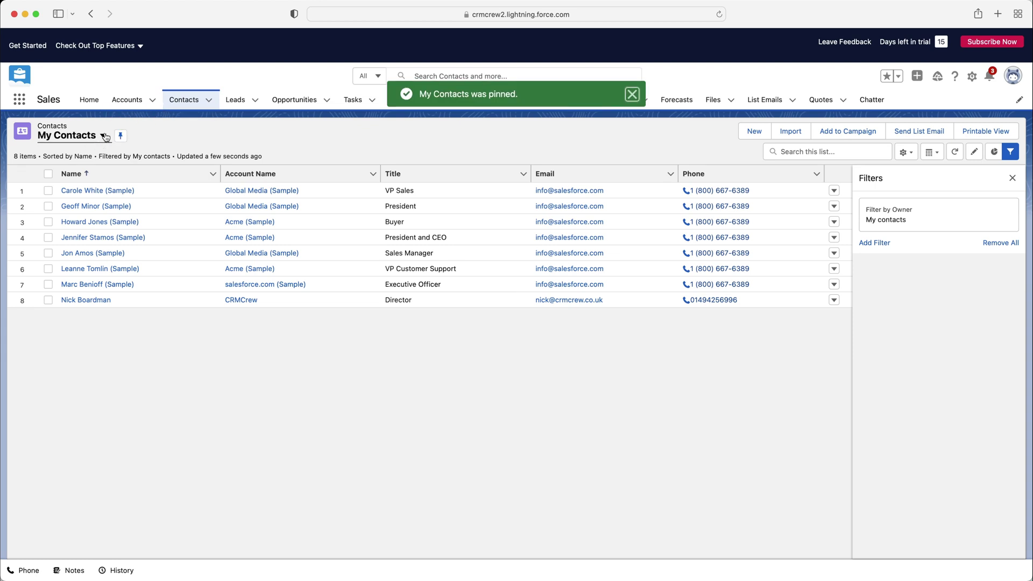
# Switch back to All Contacts and pin it as the default view.
pyautogui.click(103, 136)
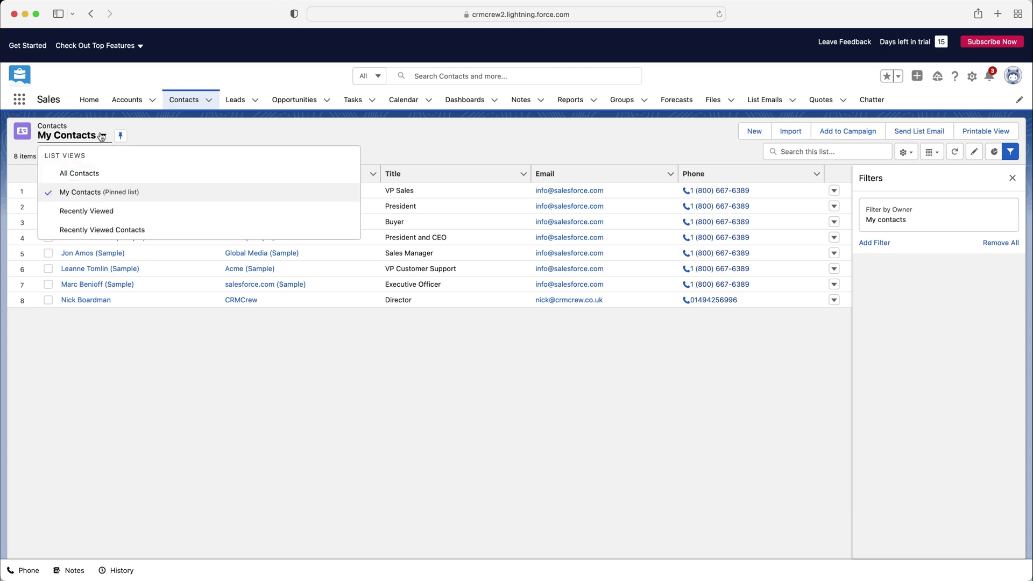
pyautogui.click(79, 174)
pyautogui.click(118, 136)
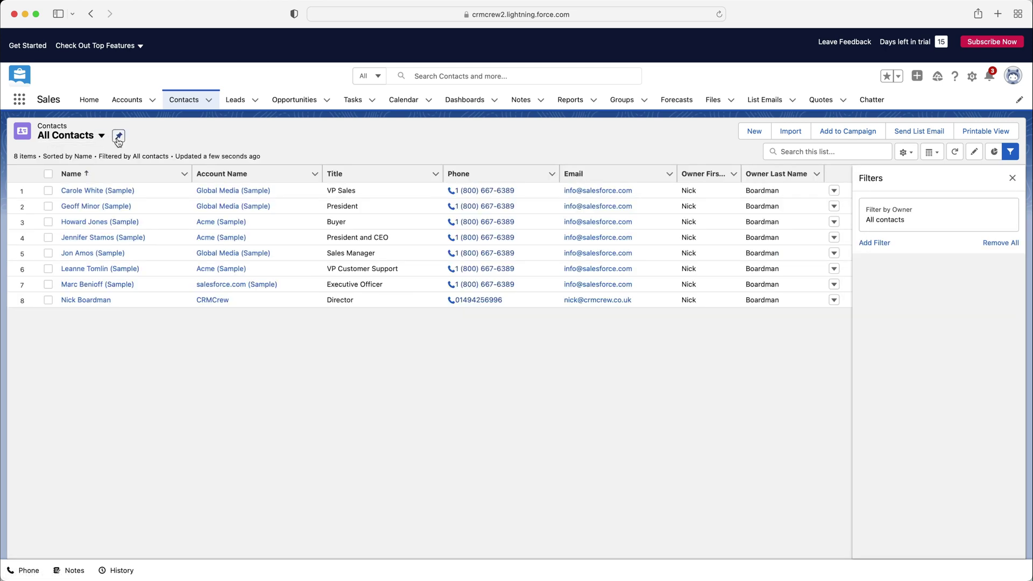
# Close the Filters panel without changing list settings or any Account Name.
pyautogui.click(906, 155)
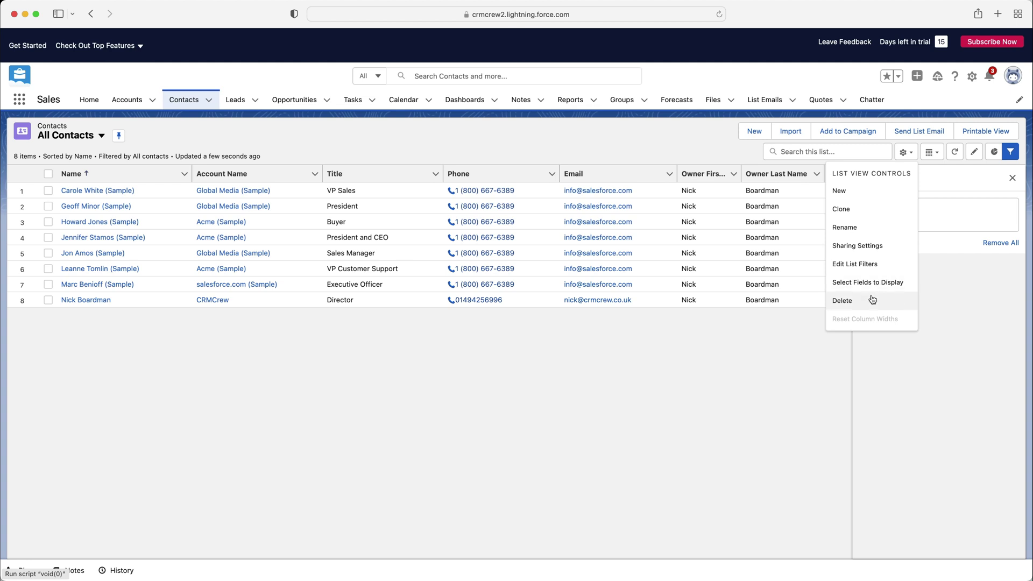
pyautogui.click(967, 308)
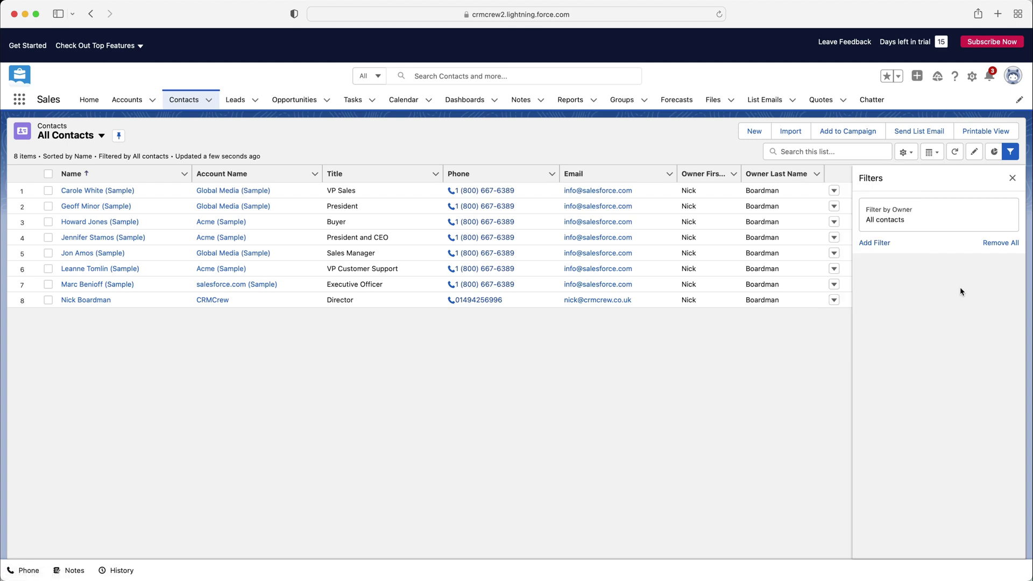
pyautogui.click(975, 154)
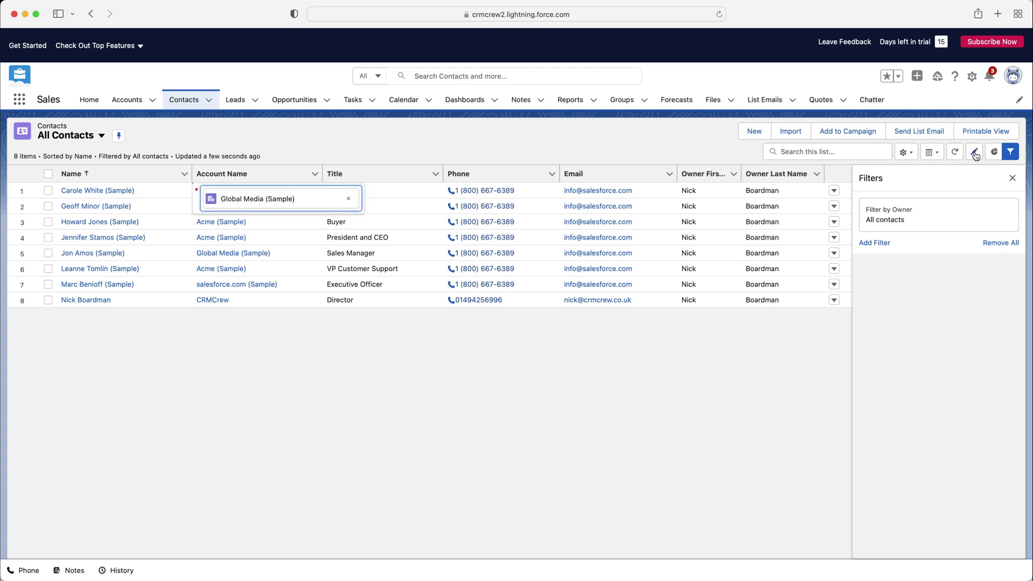
pyautogui.click(271, 204)
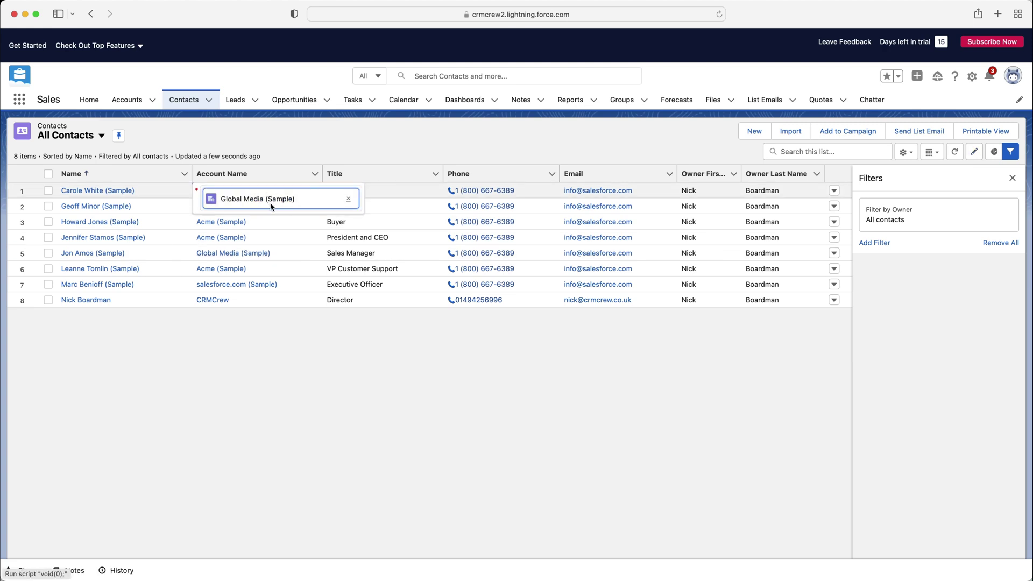
pyautogui.click(589, 153)
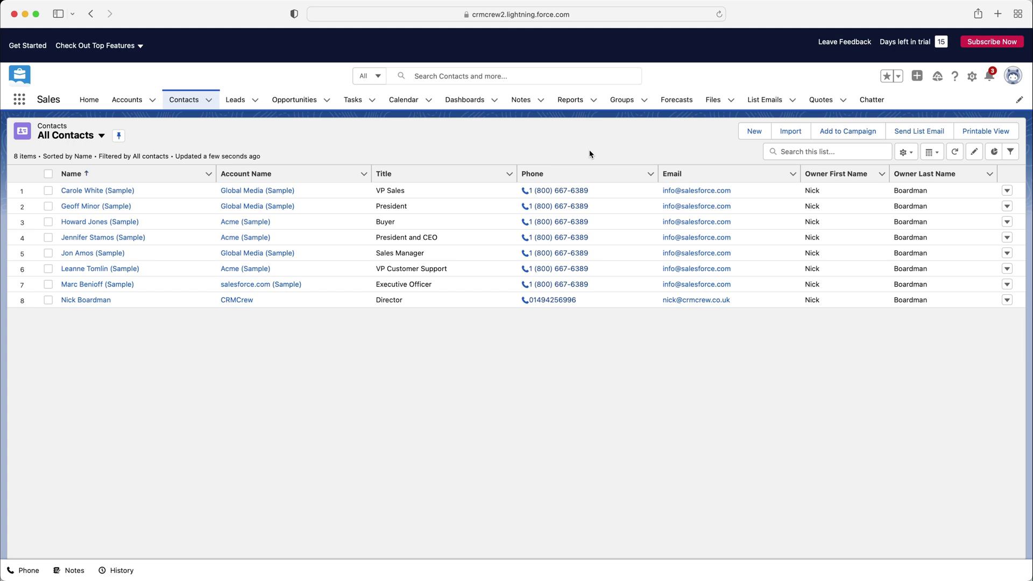
# Switch All Contacts to Split View and open the new CRMCrew contact's record beside the list.
pyautogui.click(932, 153)
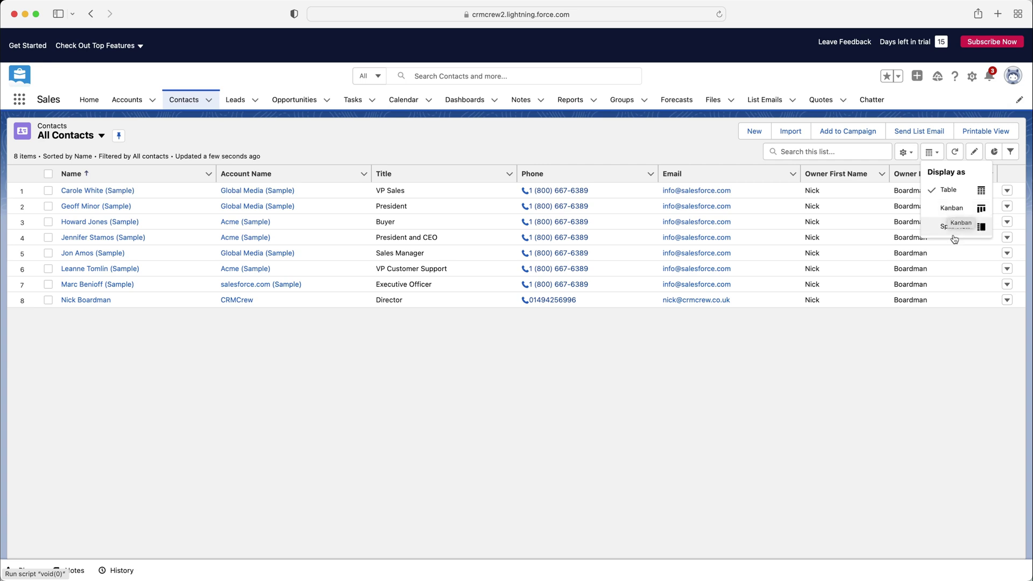
pyautogui.click(952, 230)
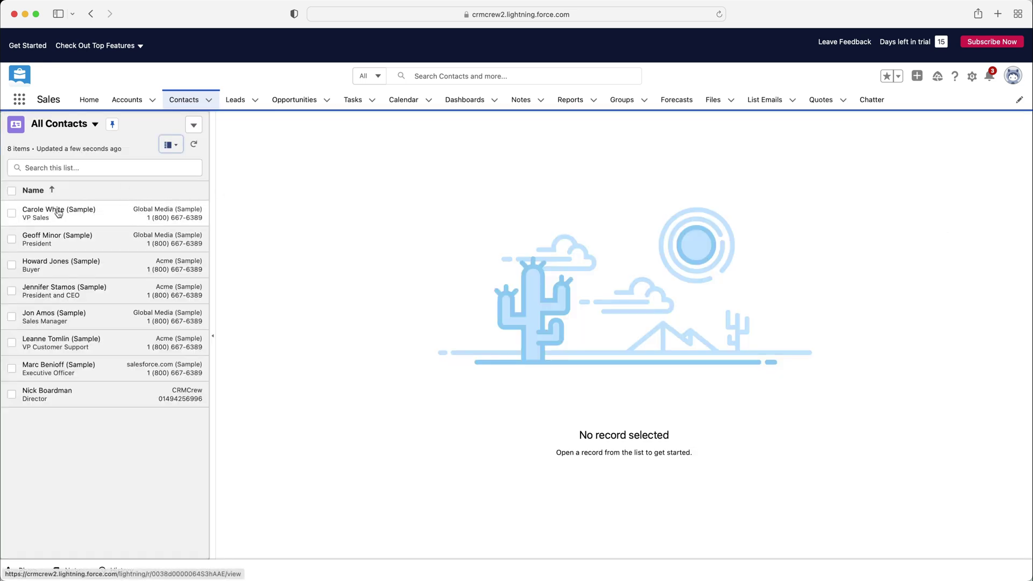
pyautogui.click(110, 211)
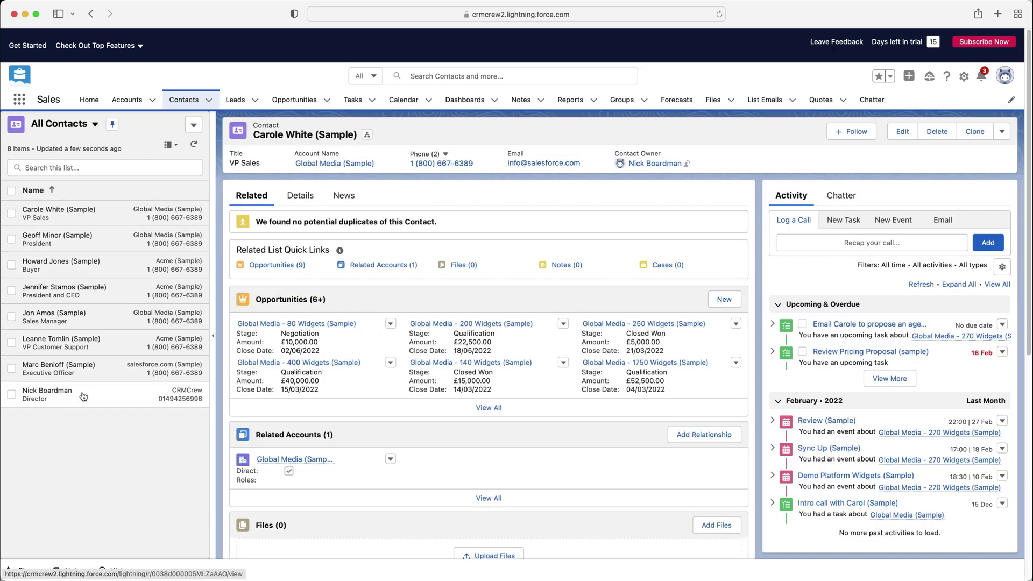
pyautogui.click(82, 392)
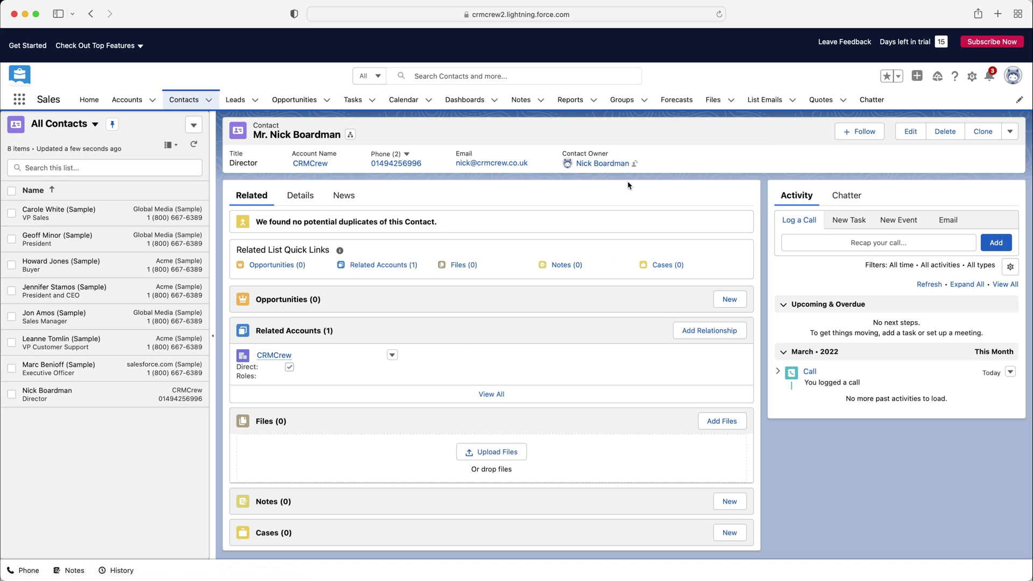
pyautogui.moveTo(619, 169)
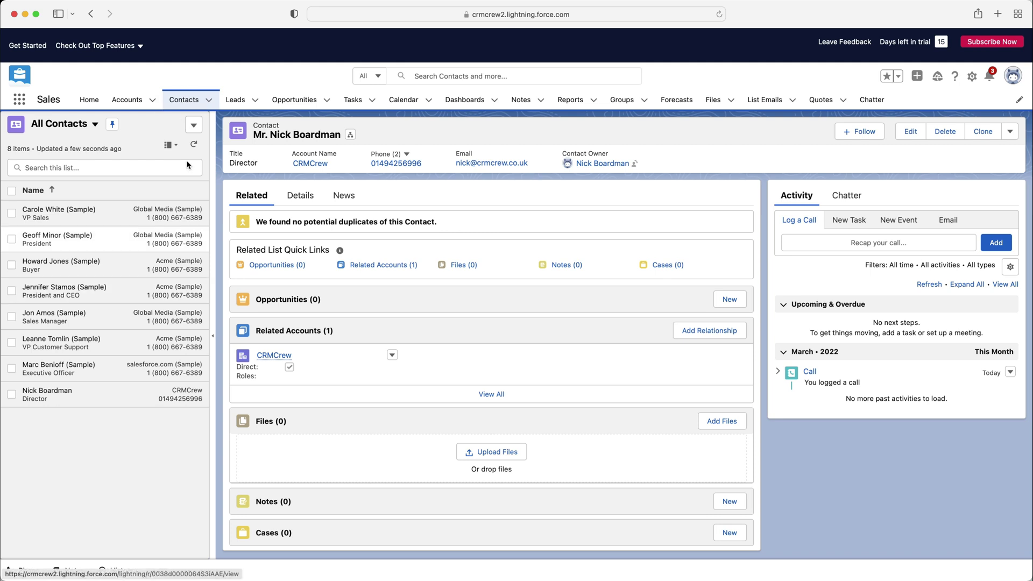
pyautogui.click(170, 145)
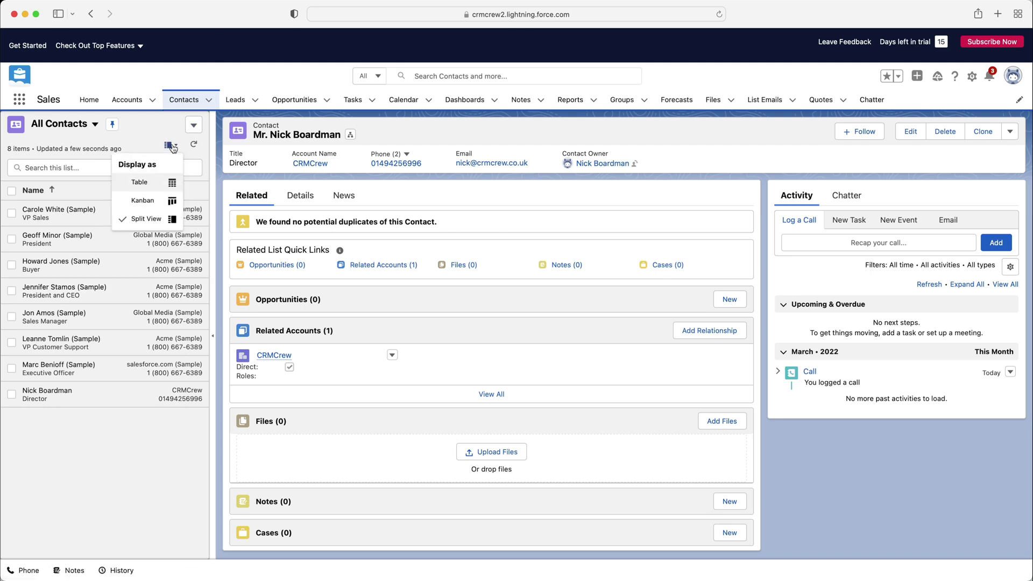
# Change the All Contacts display back to Table, listing all eight contacts full width.
pyautogui.click(156, 182)
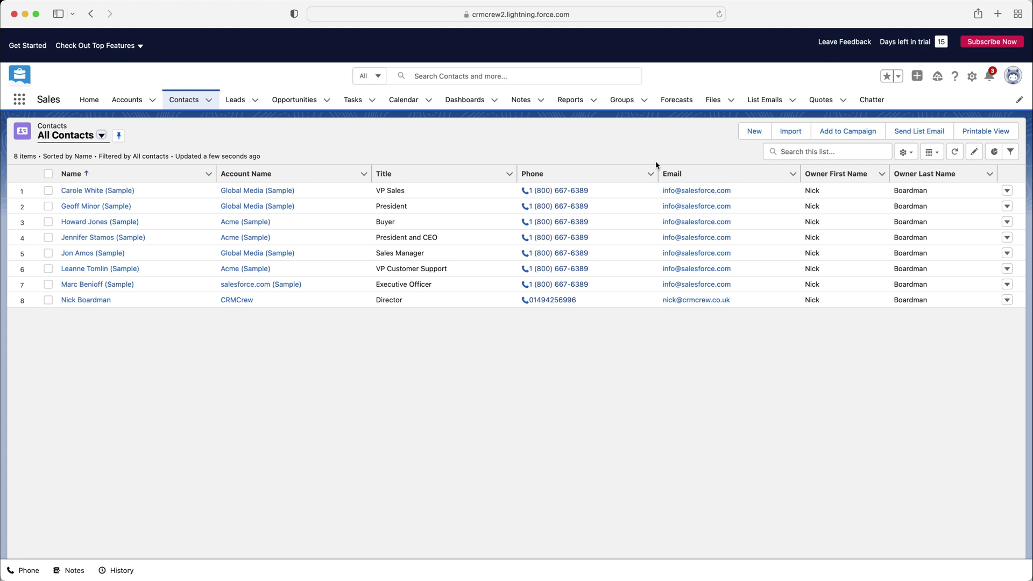